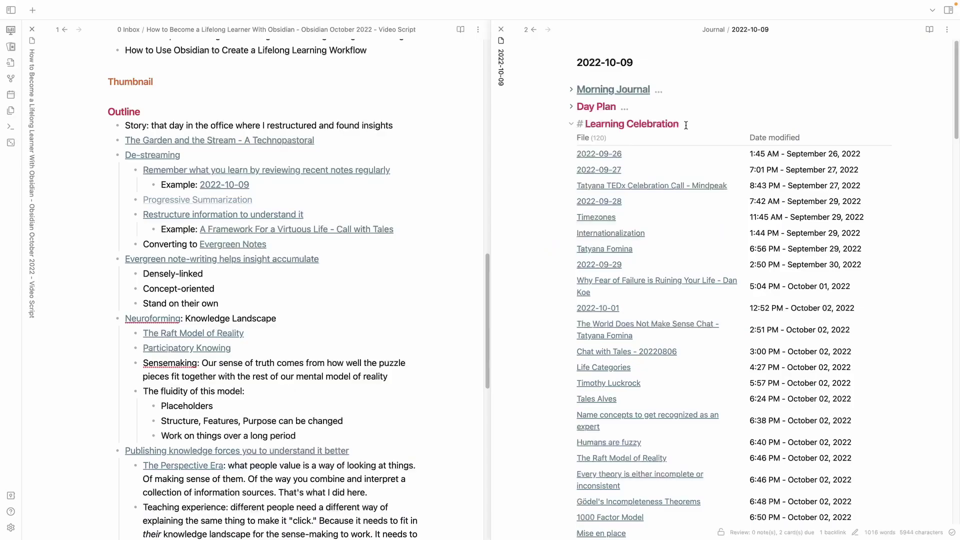
Examine the Dataview query under Learning Celebration, focusing on its file.mtime date condition and its sort line
key("j")
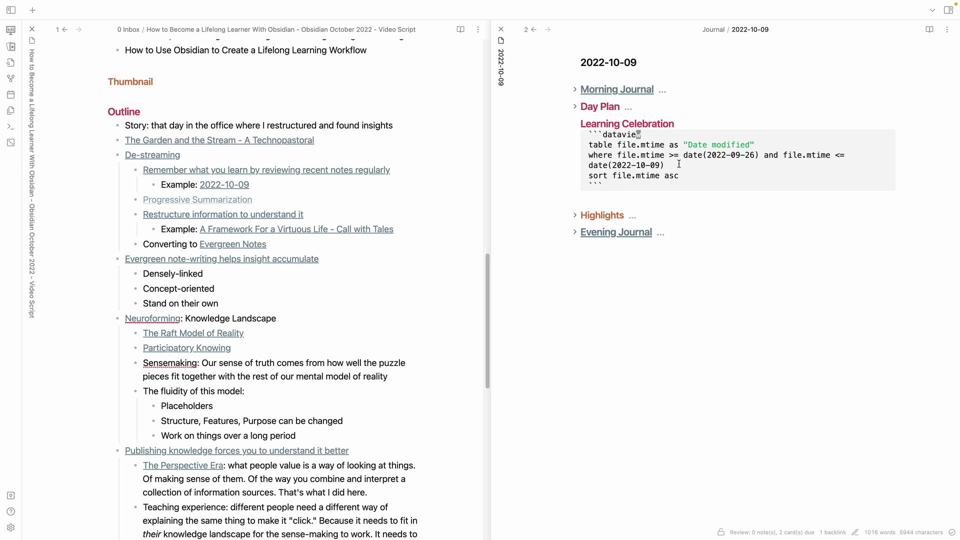
double_click(592, 146)
left_click(592, 147)
left_click(622, 155)
left_click_drag(623, 155, 671, 166)
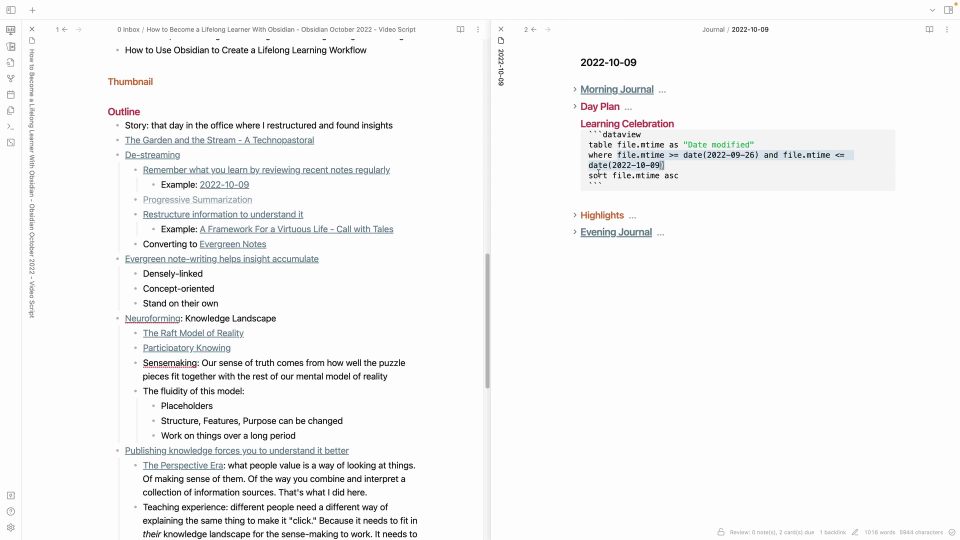
left_click_drag(589, 176, 676, 175)
left_click(654, 176)
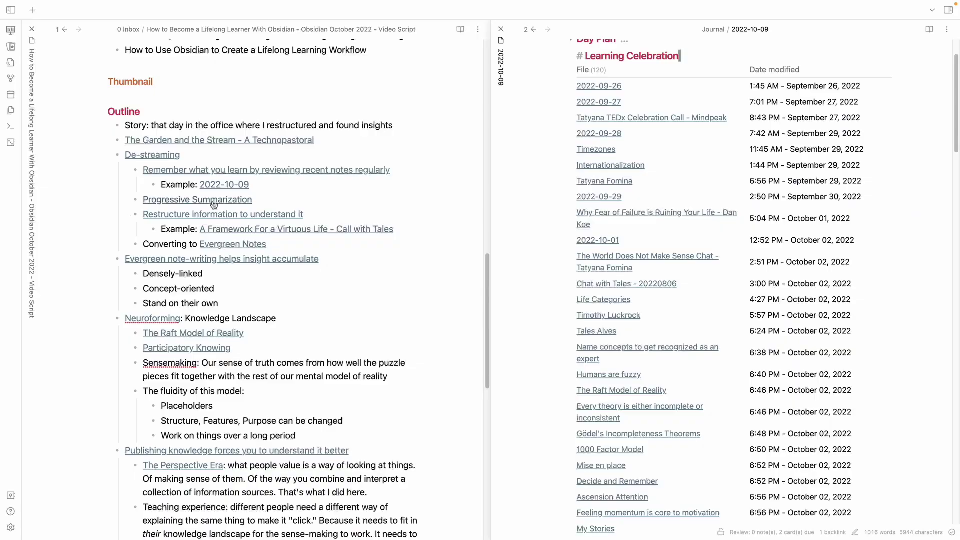
Open the "A Framework For a Virtuous Life" call note from the outline in place of the journal note, in reading view
left_click(352, 229, "alt+super")
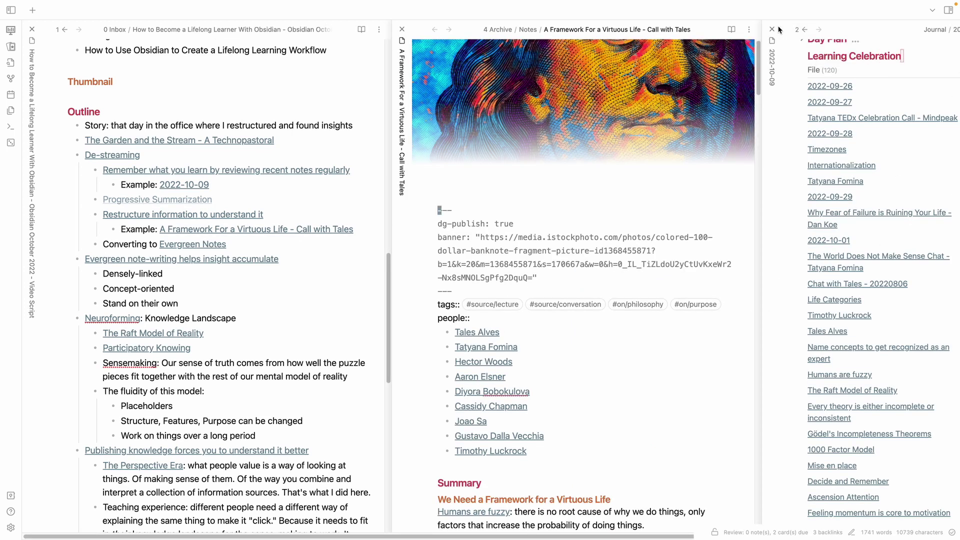
left_click(771, 29)
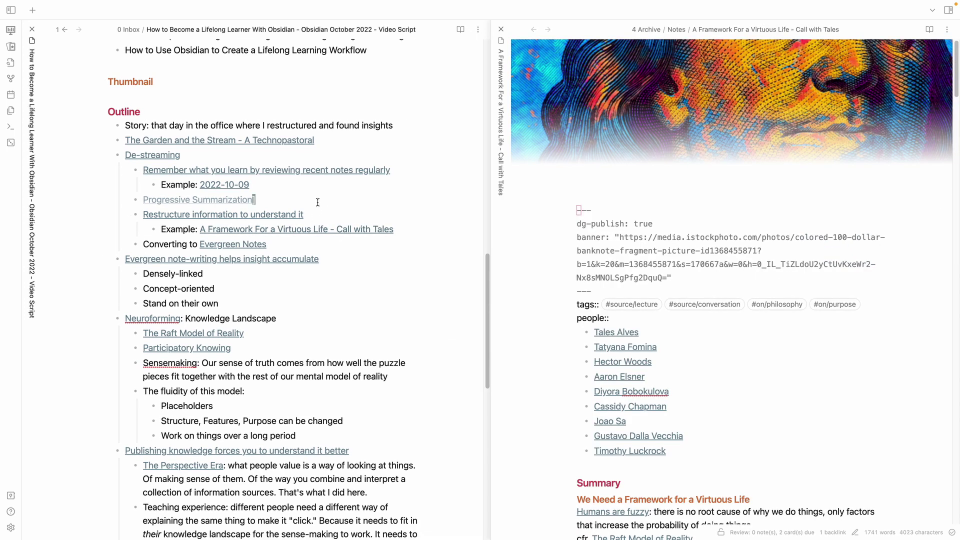
left_click(332, 214)
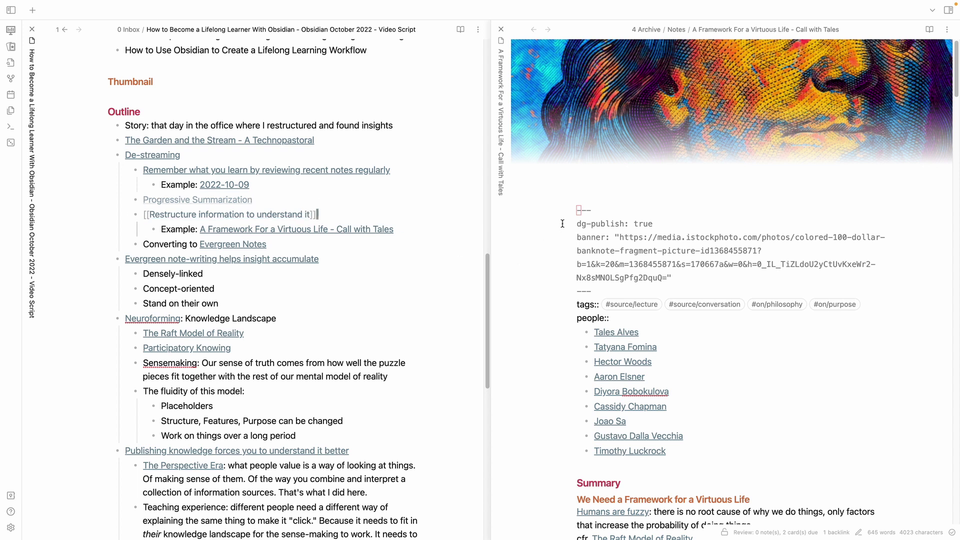
left_click(929, 29)
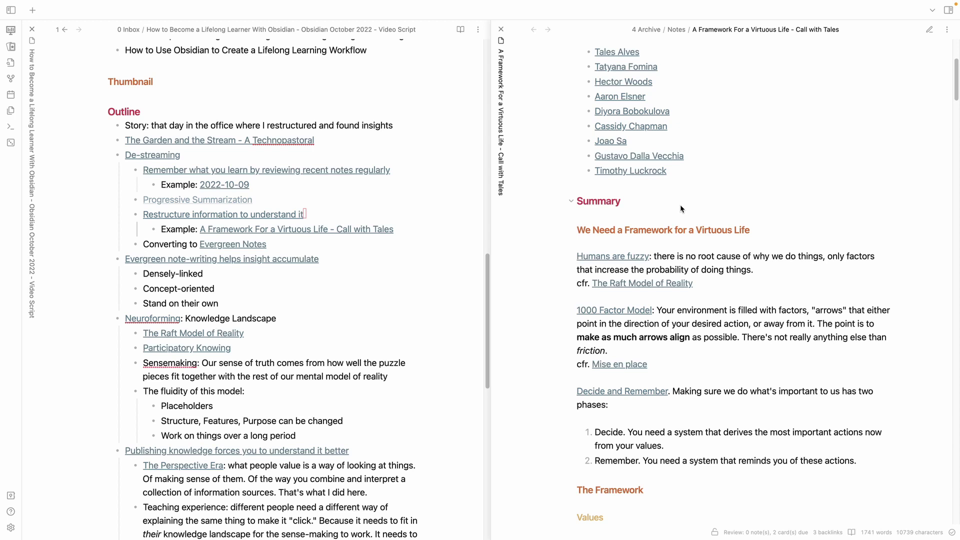
Read through the call note from its tags and summary down to the Tracking Zone and exercise sections
scroll(681, 209, "down", 7)
scroll(680, 205, "up", 11)
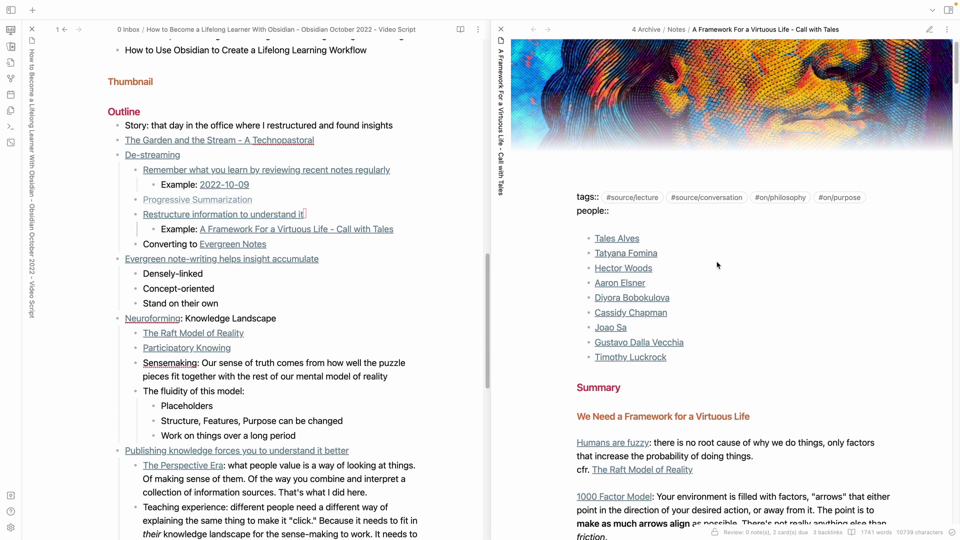
scroll(710, 225, "down", 8)
scroll(716, 256, "down", 4)
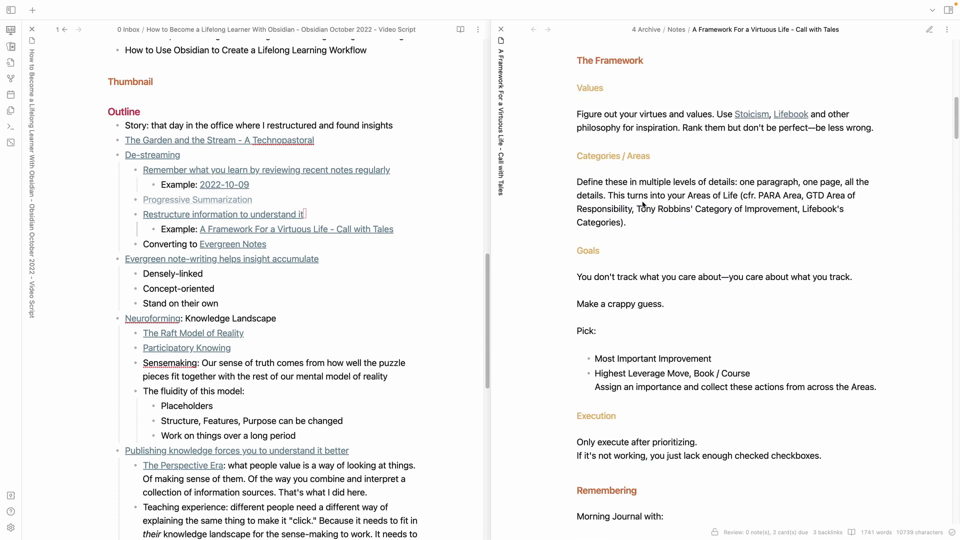
scroll(641, 197, "down", 1)
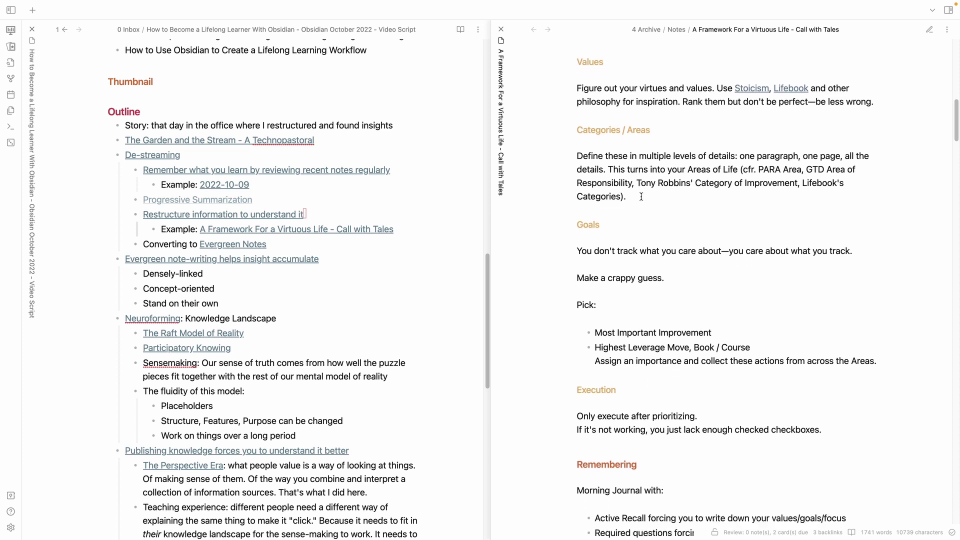
scroll(642, 200, "down", 14)
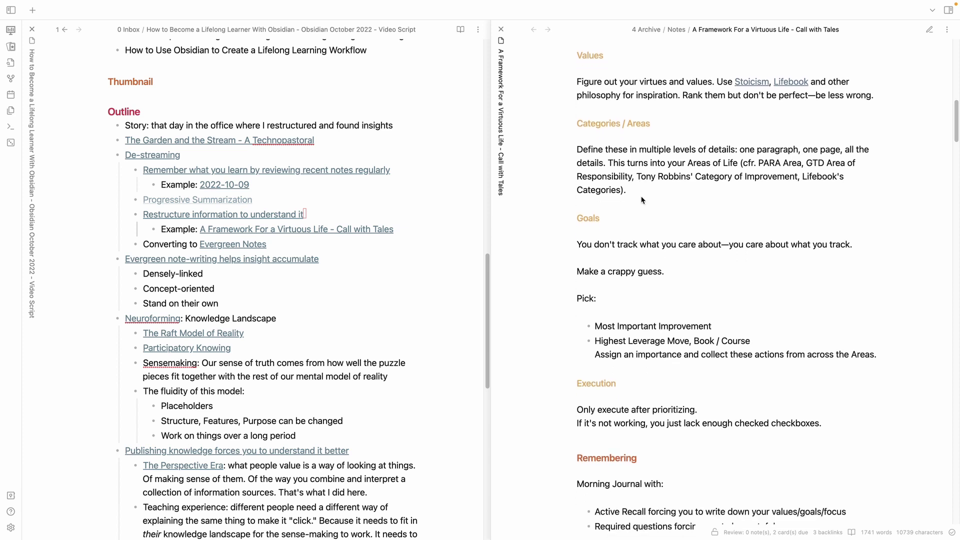
scroll(642, 200, "down", 17)
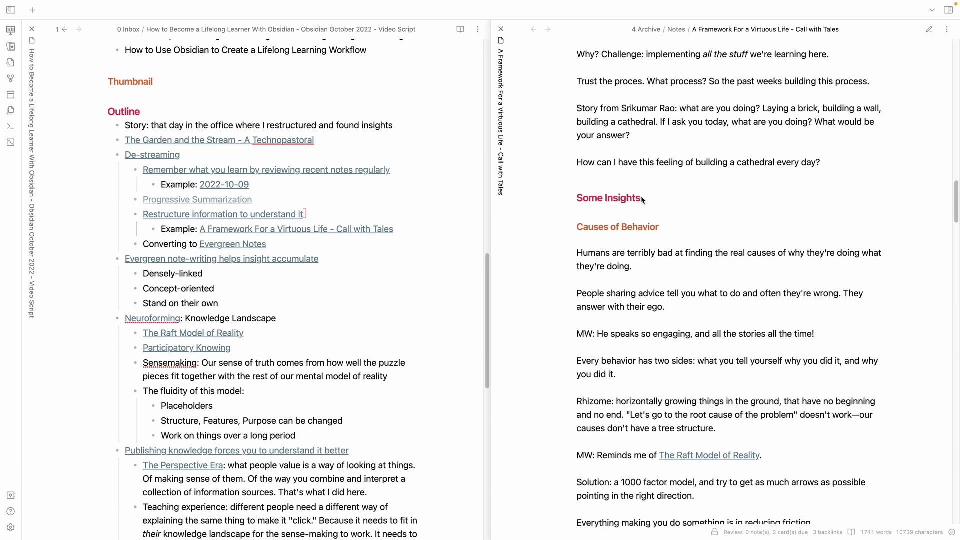
scroll(642, 200, "down", 15)
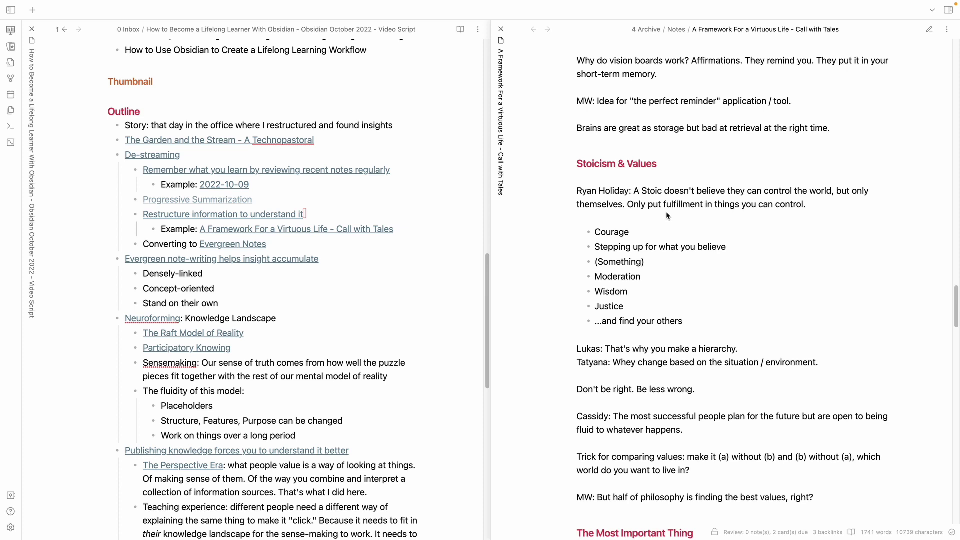
scroll(667, 213, "down", 8)
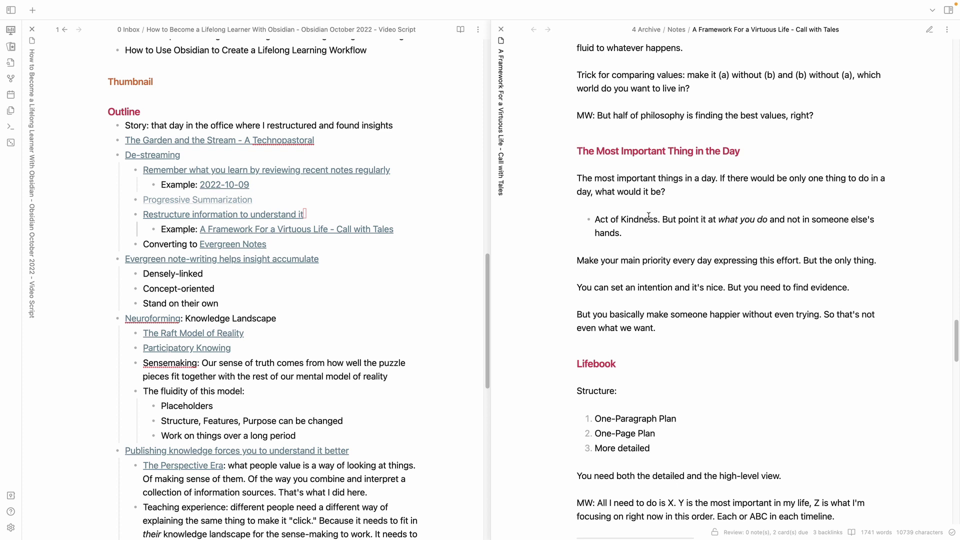
scroll(648, 216, "down", 8)
scroll(649, 216, "down", 8)
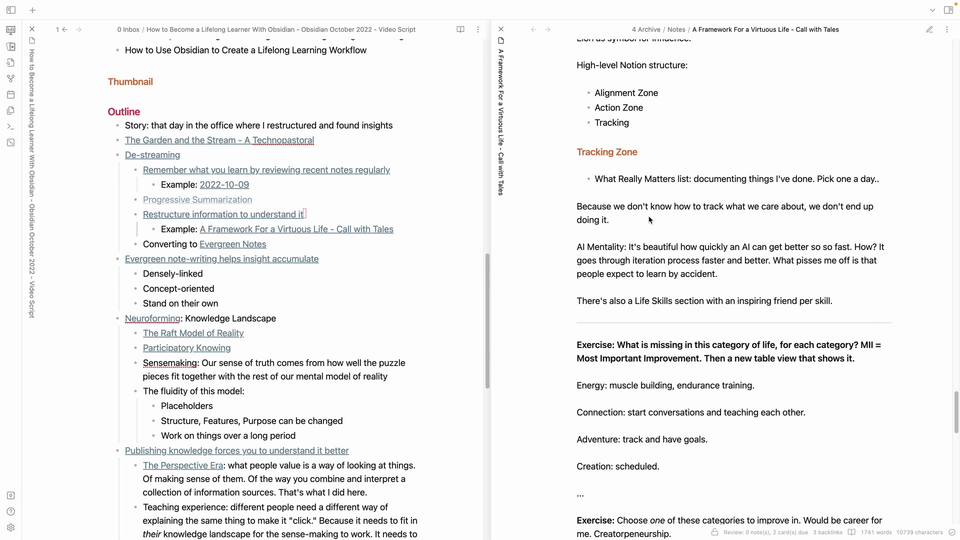
scroll(650, 220, "down", 4)
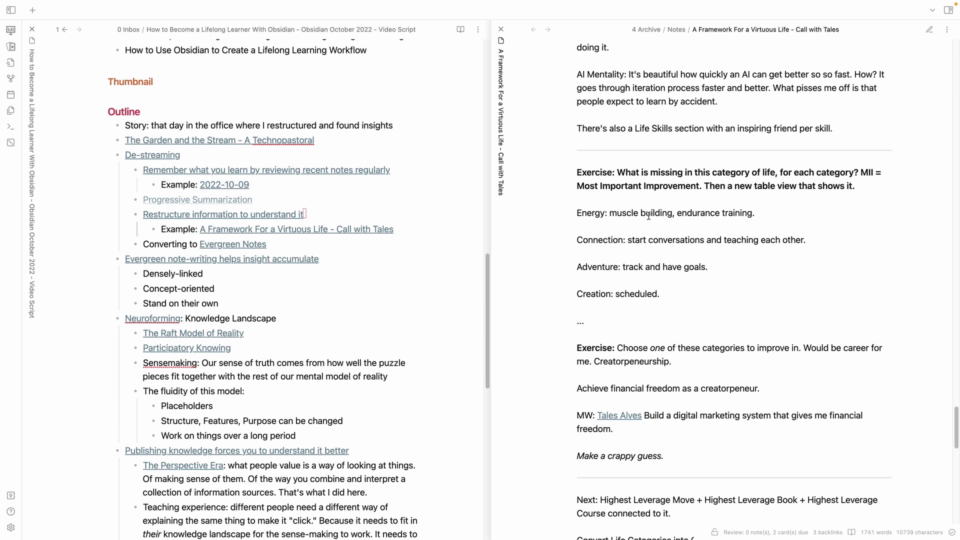
Return the call note to editing view and highlight the bold sentence "Add an urgency to every action" with Toggle highlight
left_click(930, 29)
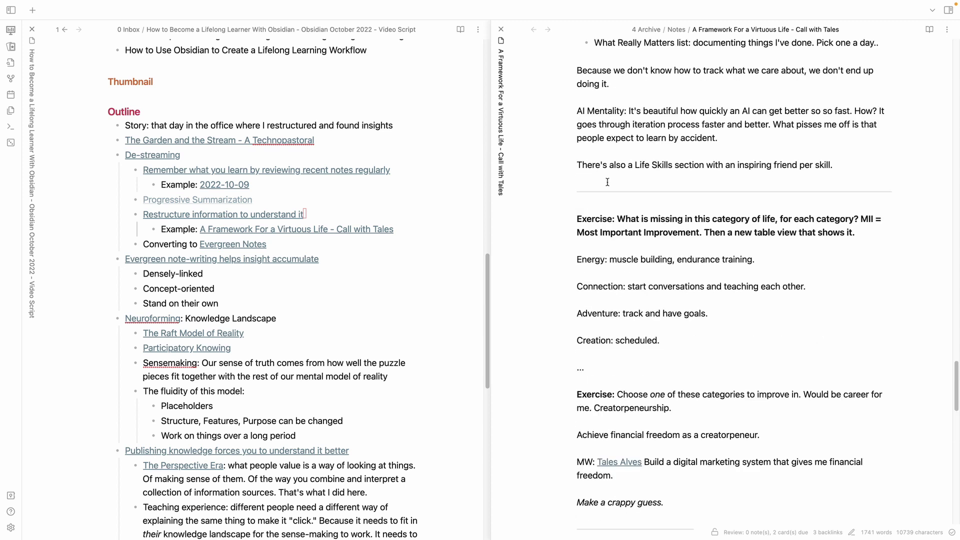
scroll(654, 225, "down", 8)
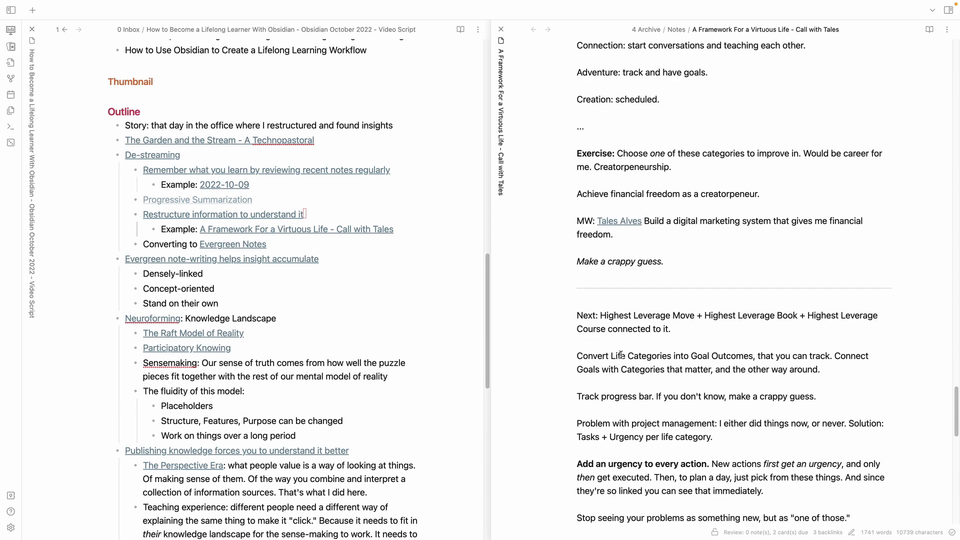
left_click(584, 338)
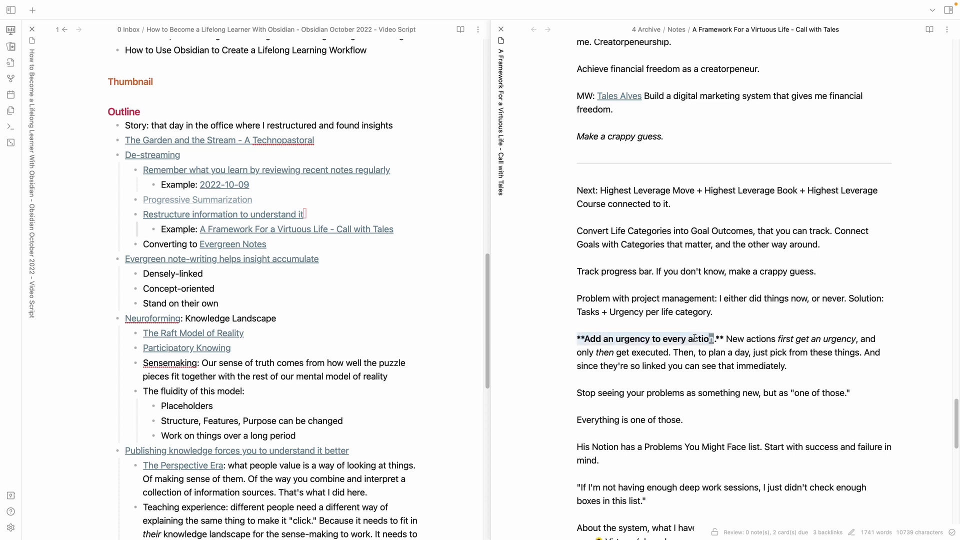
left_click_drag(714, 339, 593, 340)
right_click(592, 340)
left_click(620, 355)
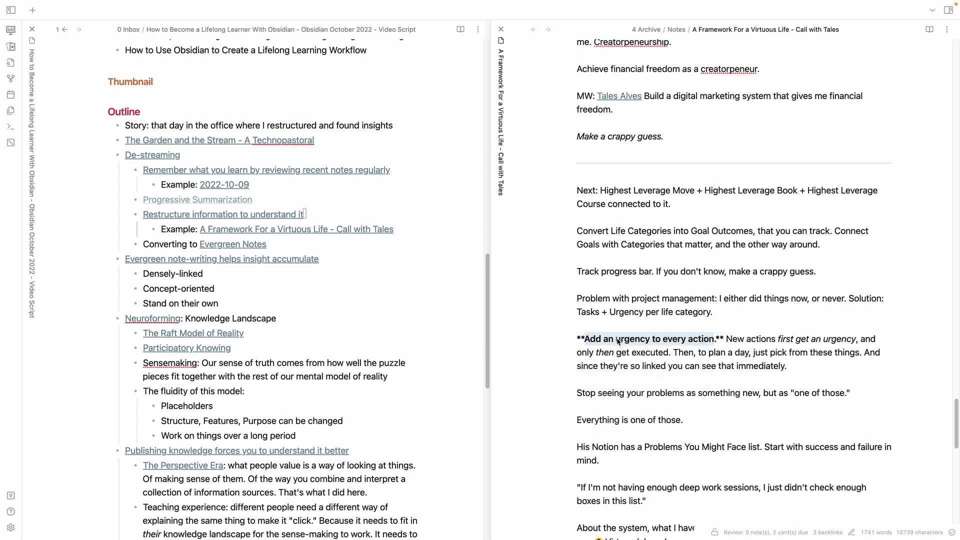
key("super+p")
type("high")
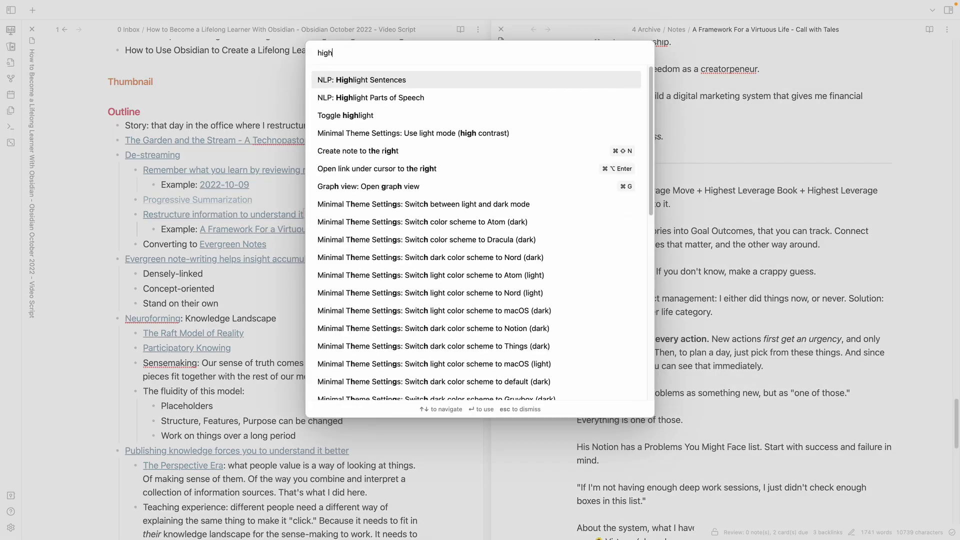
key("Down")
key("Down")
key("Return")
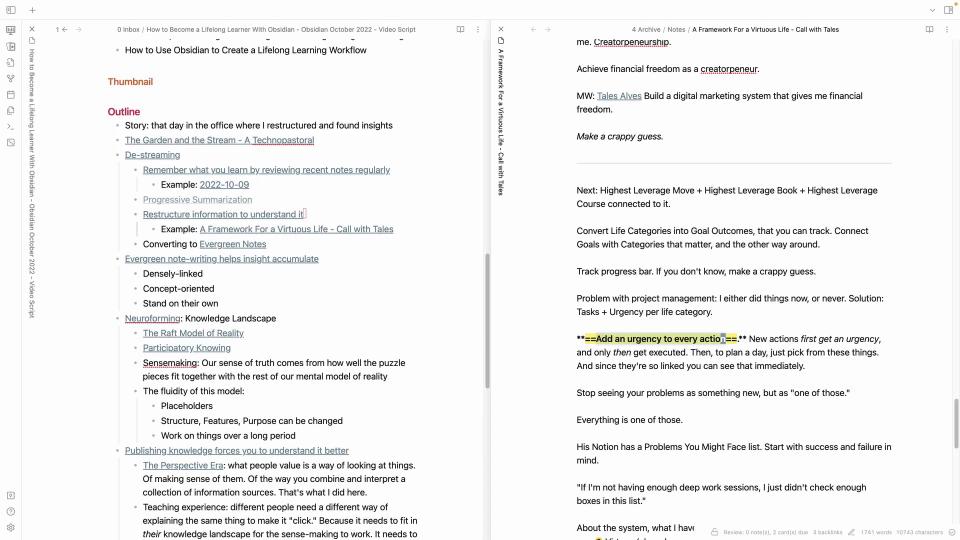
left_click(744, 321)
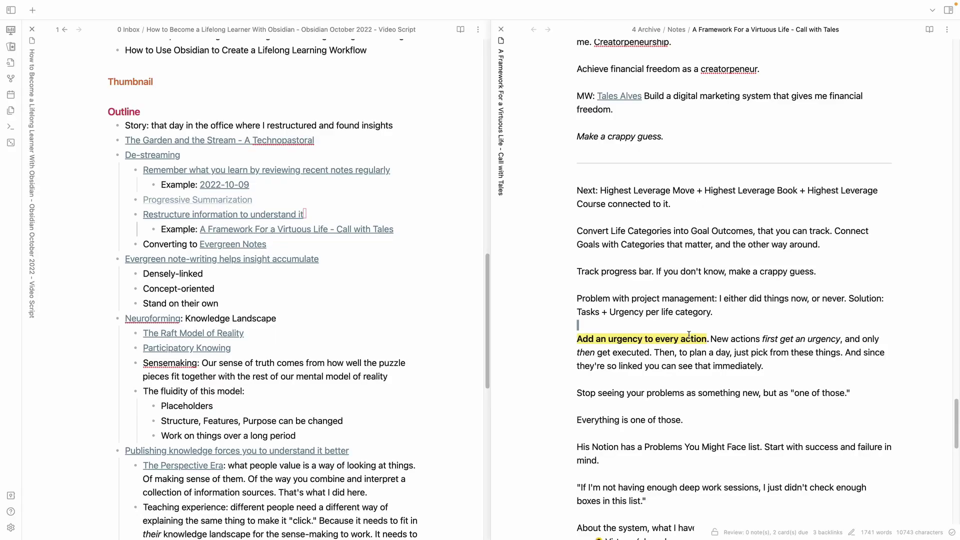
Review the Summary section near the beginning of the call note, including its linked concepts
scroll(689, 333, "up", 10)
scroll(689, 335, "up", 15)
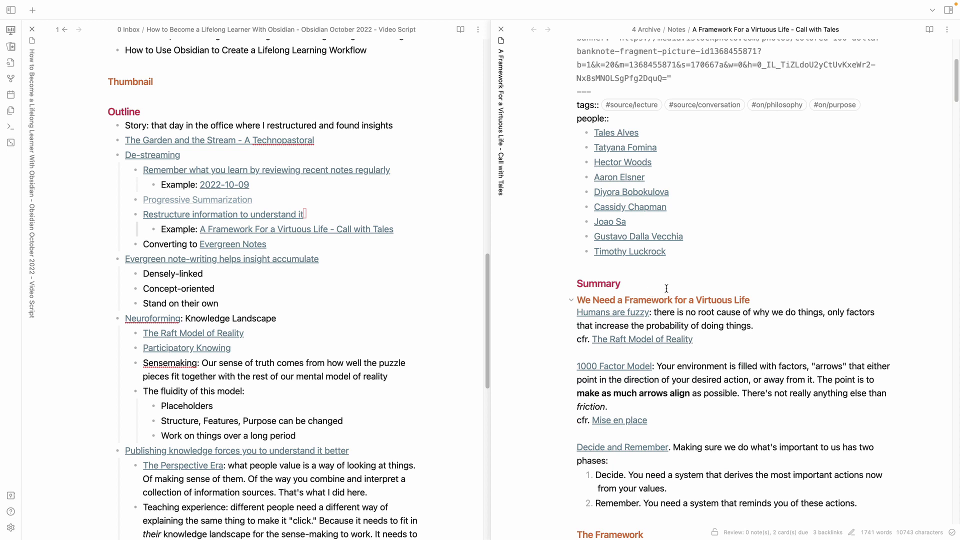
left_click(667, 289)
scroll(675, 289, "down", 3)
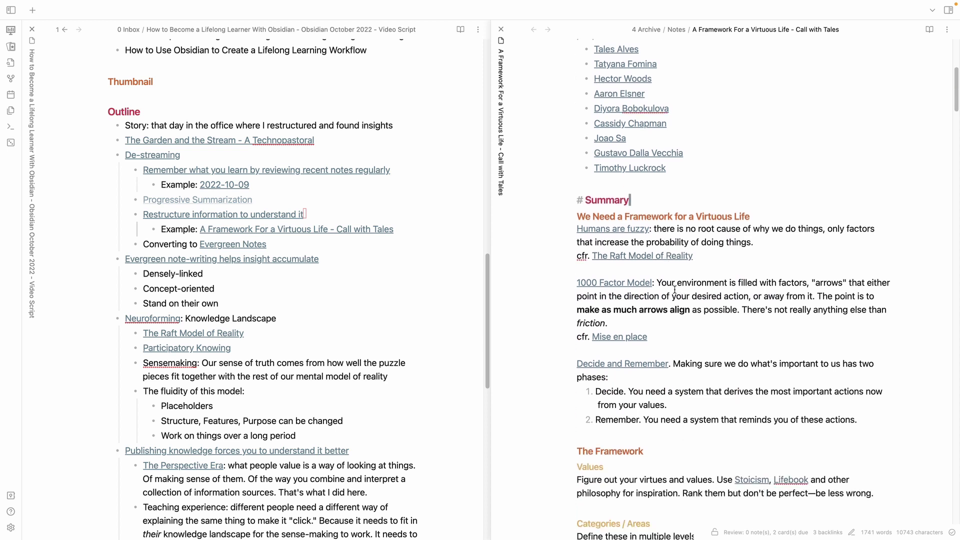
scroll(675, 289, "down", 3)
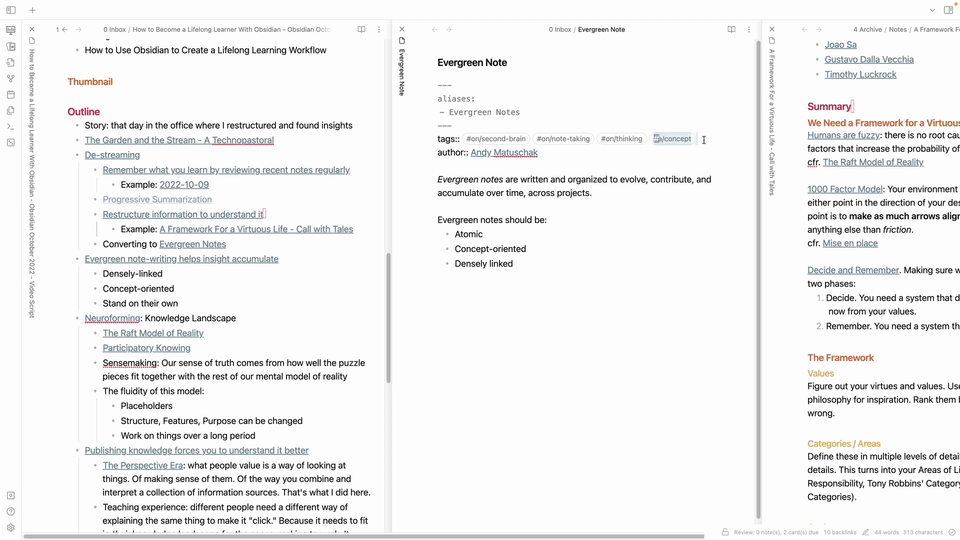
Open the linked 1000 Factor Model note from the call note's summary to view it alongside
left_click(704, 140)
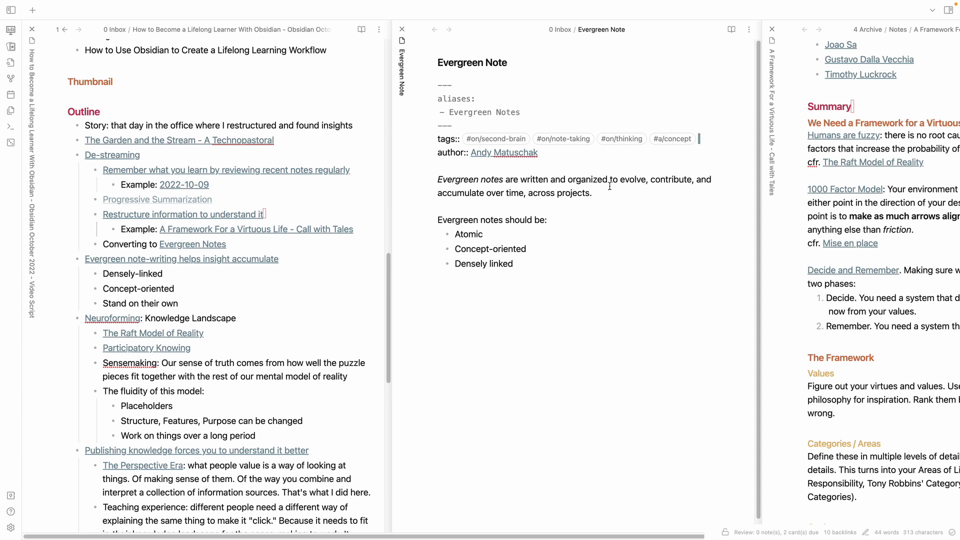
scroll(610, 187, "right", 3)
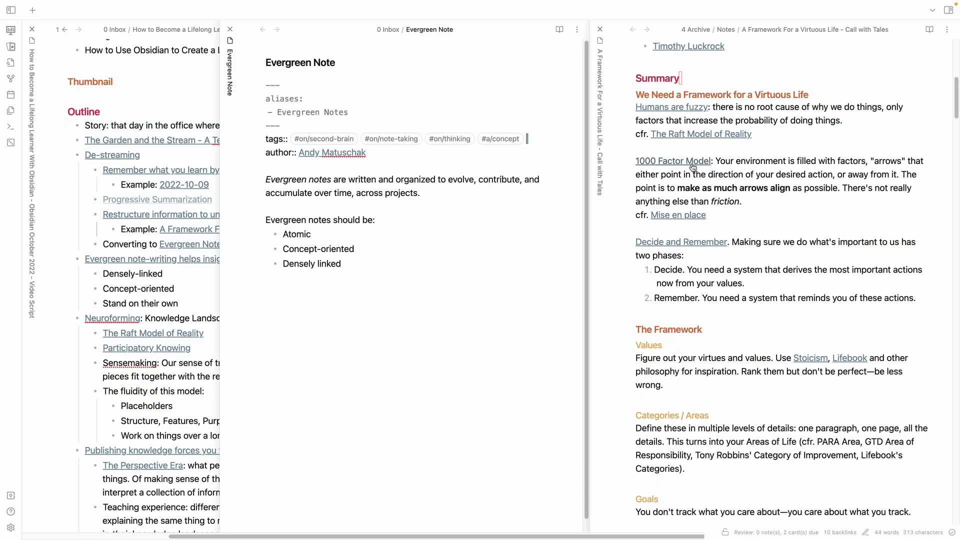
left_click(692, 162)
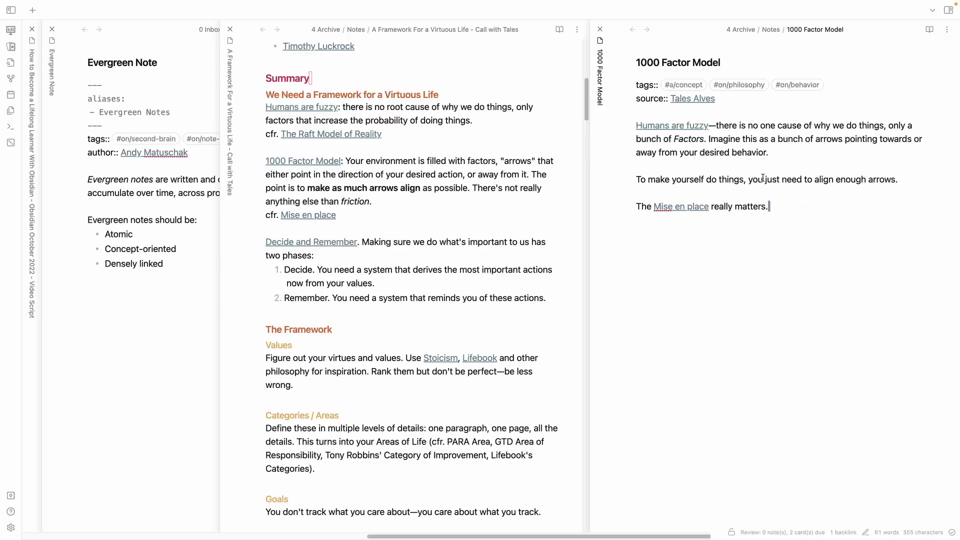
Close the 1000 Factor Model note and the "A Framework For a Virtuous Life" call note
left_click(601, 29)
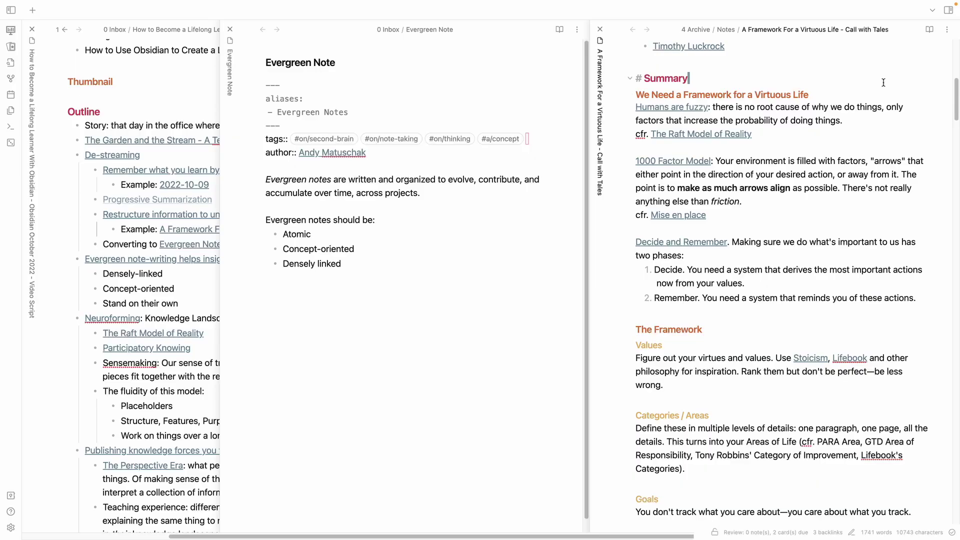
left_click(601, 29)
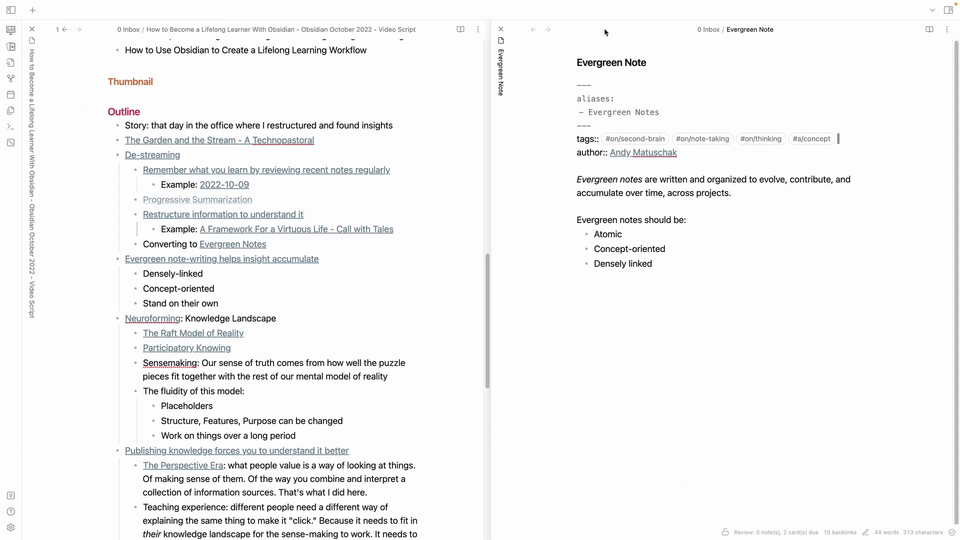